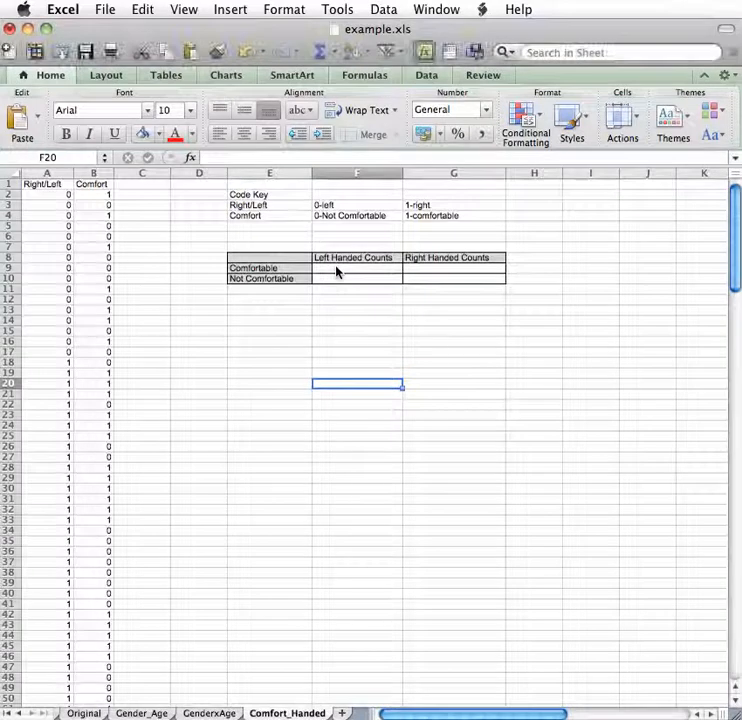
# In F9, count the comfortable left-handed respondents with the formula =COUNTIF(B2:B17,1).
pyautogui.write('=')
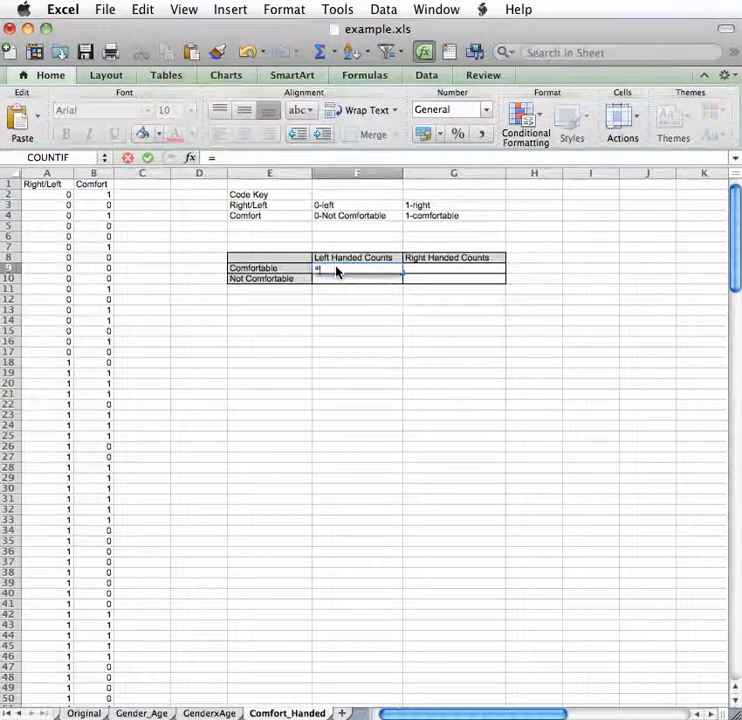
pyautogui.write('count')
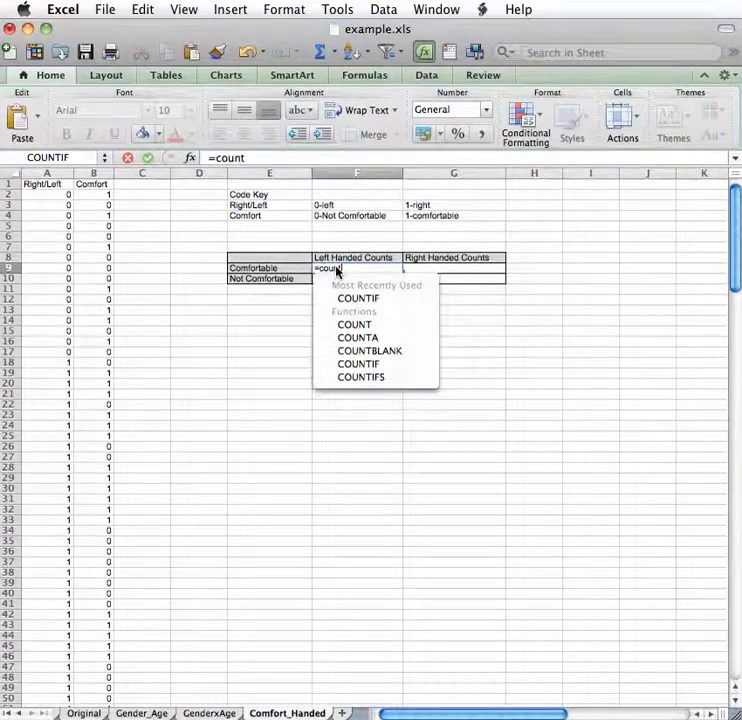
pyautogui.write('if(')
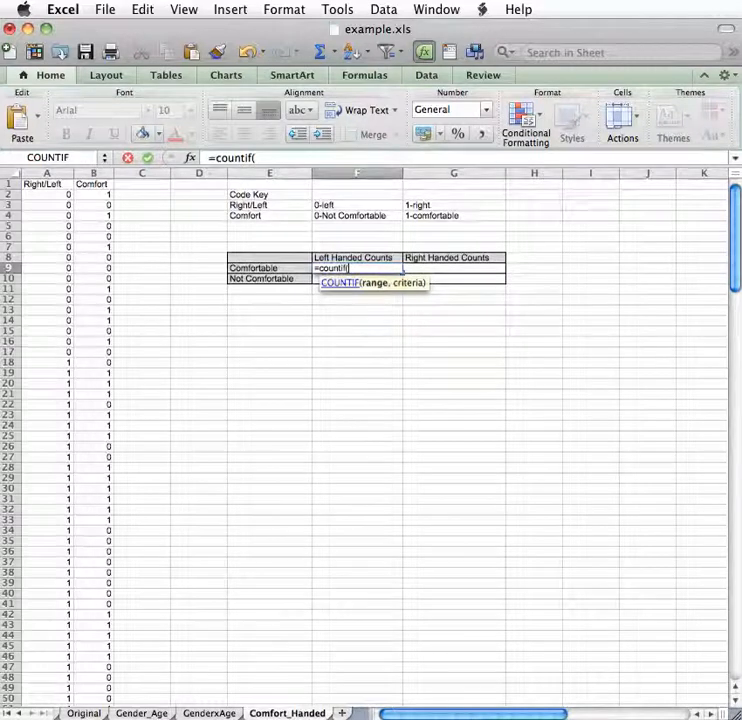
pyautogui.write('a2:')
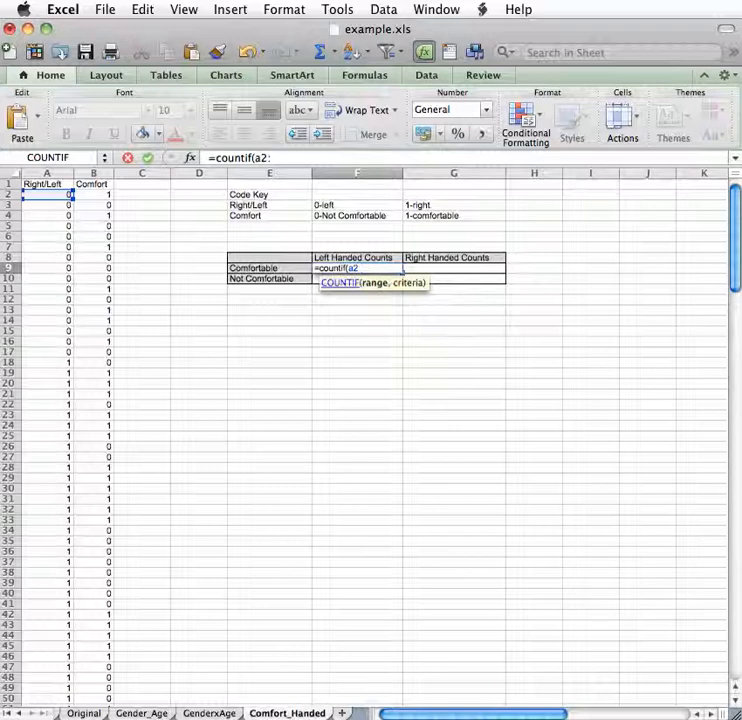
pyautogui.press('BackSpace')
pyautogui.press('BackSpace')
pyautogui.write('b2')
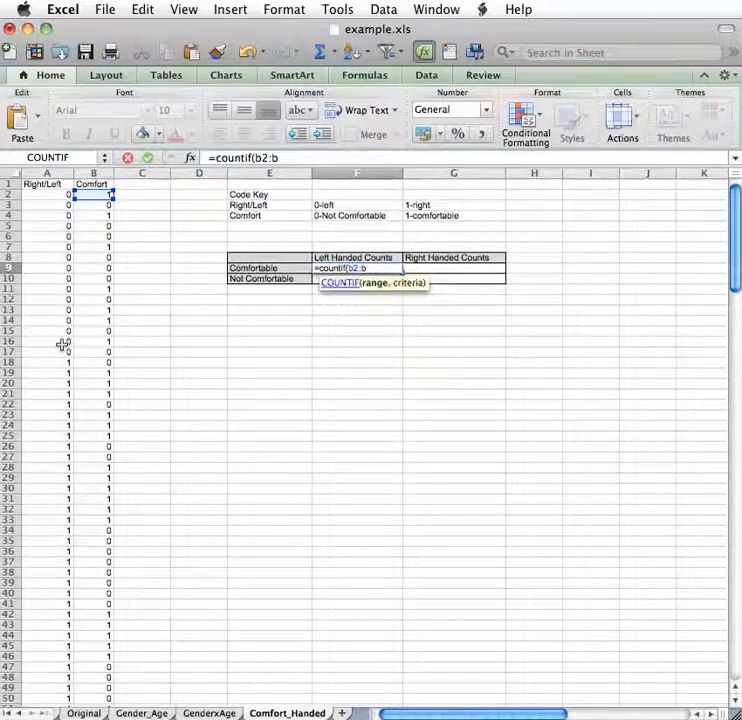
pyautogui.press('BackSpace')
pyautogui.write('17,1')
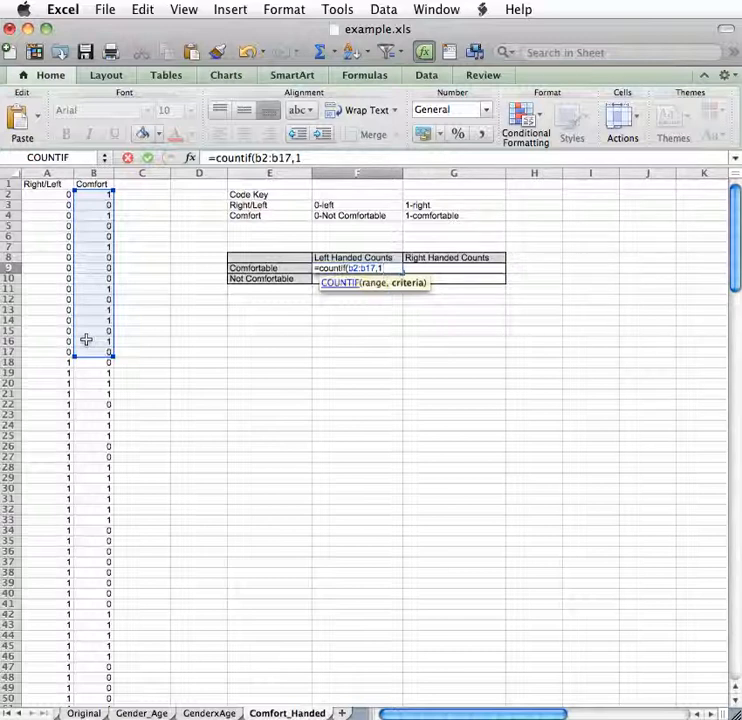
pyautogui.press('Return')
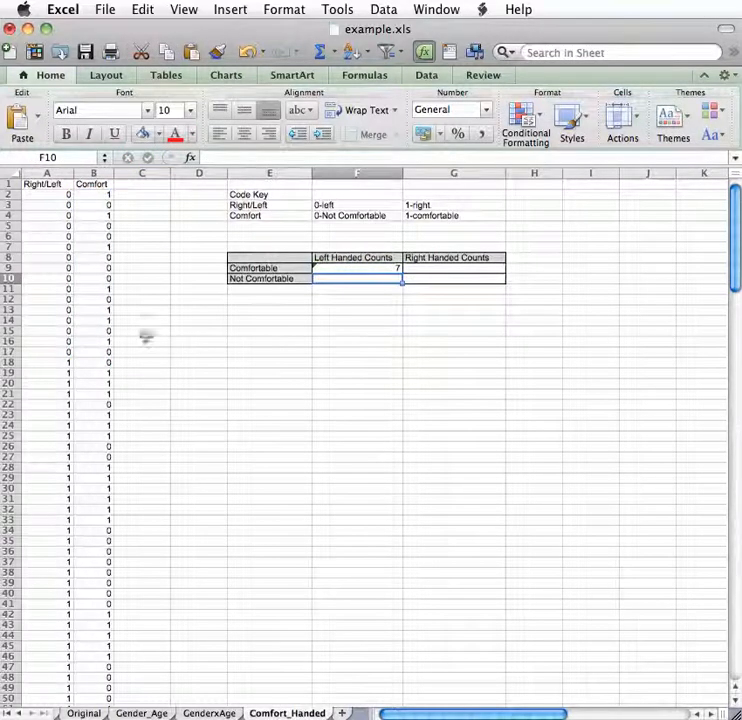
# In F10, count the not comfortable left-handed respondents with the formula =COUNTIF(B2:B17,0).
pyautogui.write('=cou')
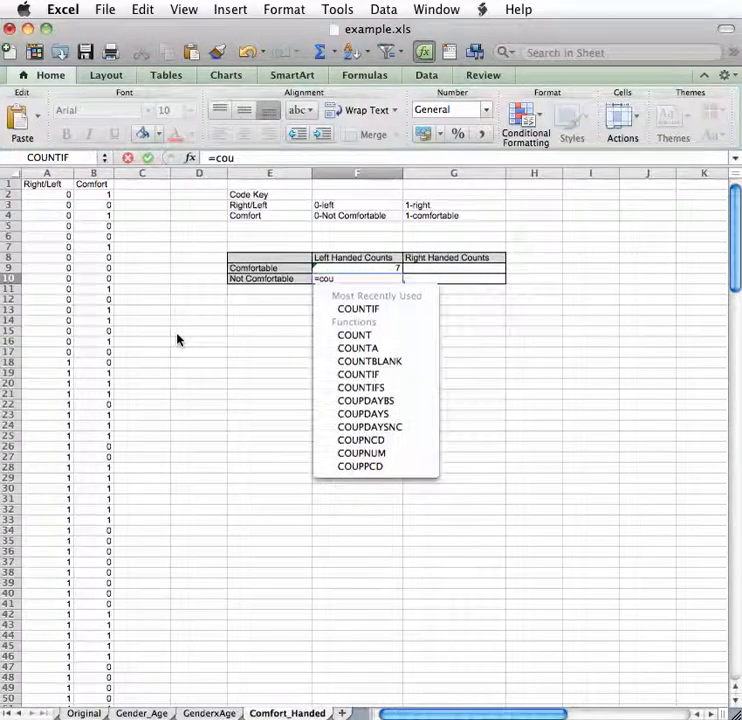
pyautogui.write('ntif(b')
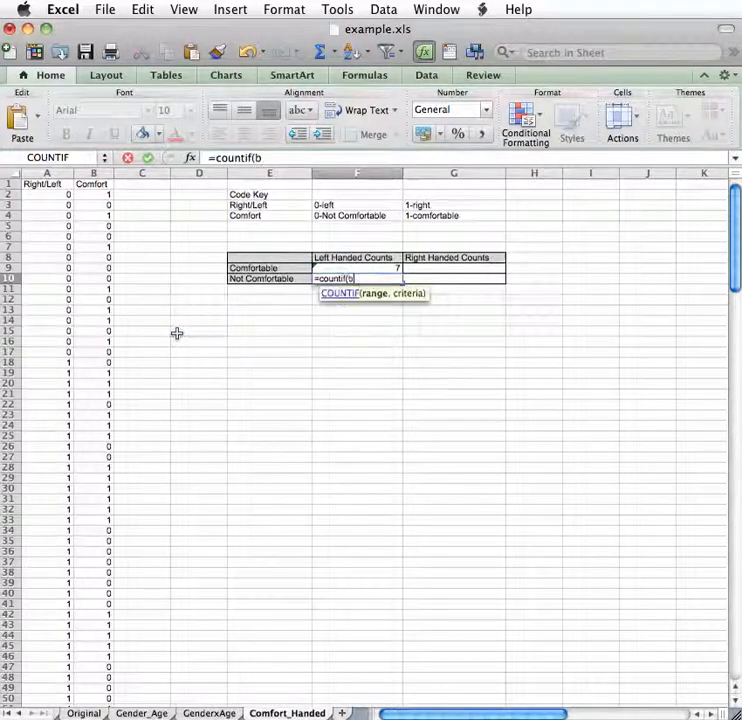
pyautogui.write('2:b17')
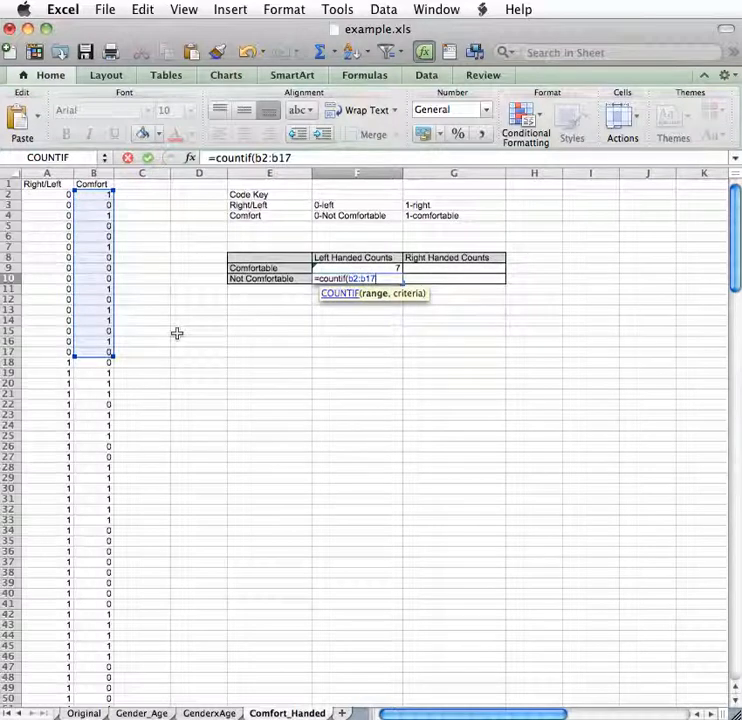
pyautogui.write(',')
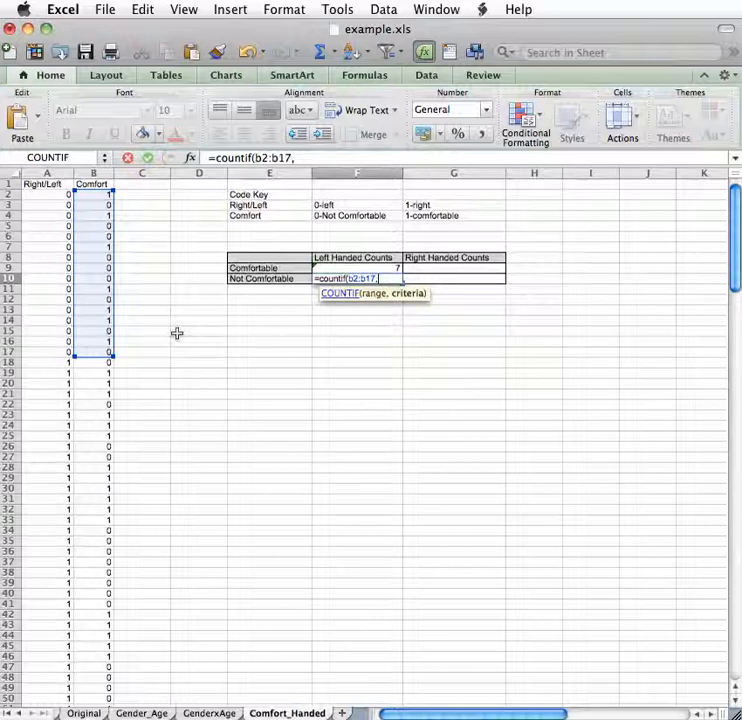
pyautogui.write('0')
pyautogui.press('Return')
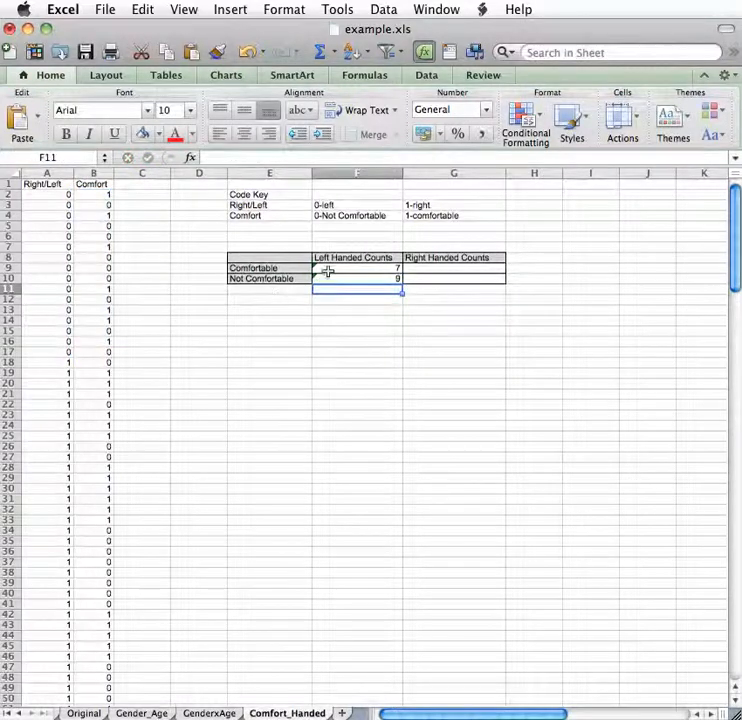
pyautogui.click(327, 270)
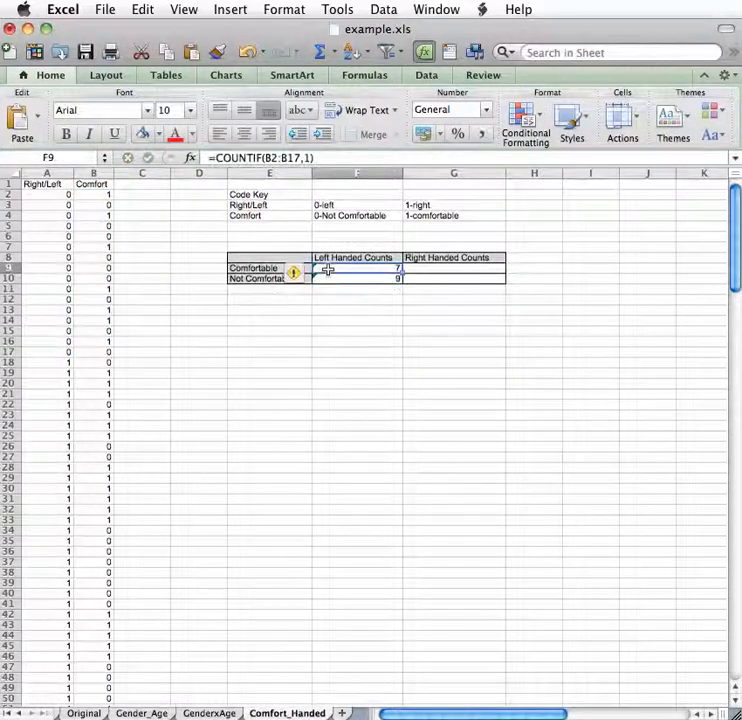
# In G9, count the comfortable right-handed respondents with the formula =COUNTIF(B18:B174,1).
pyautogui.click(443, 268)
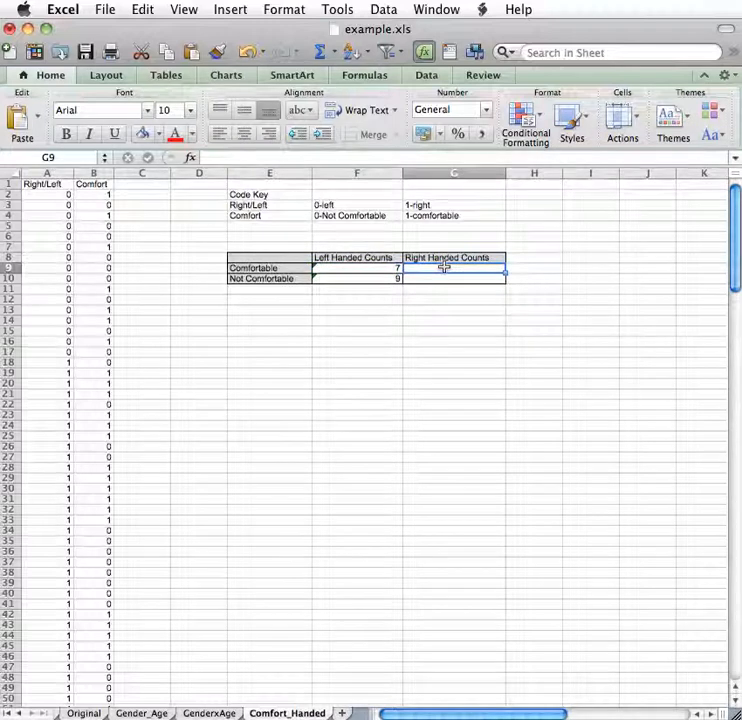
pyautogui.write('=countif(')
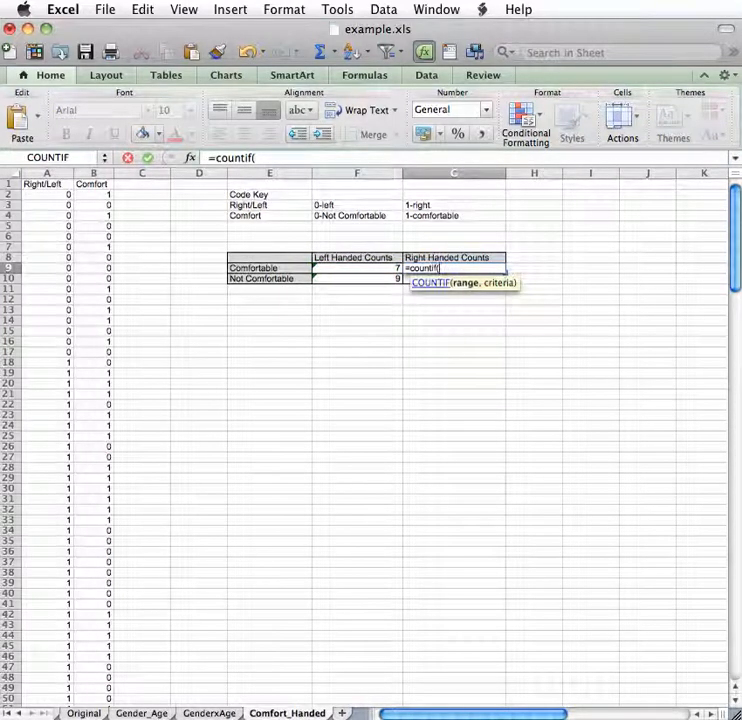
pyautogui.write('b18:')
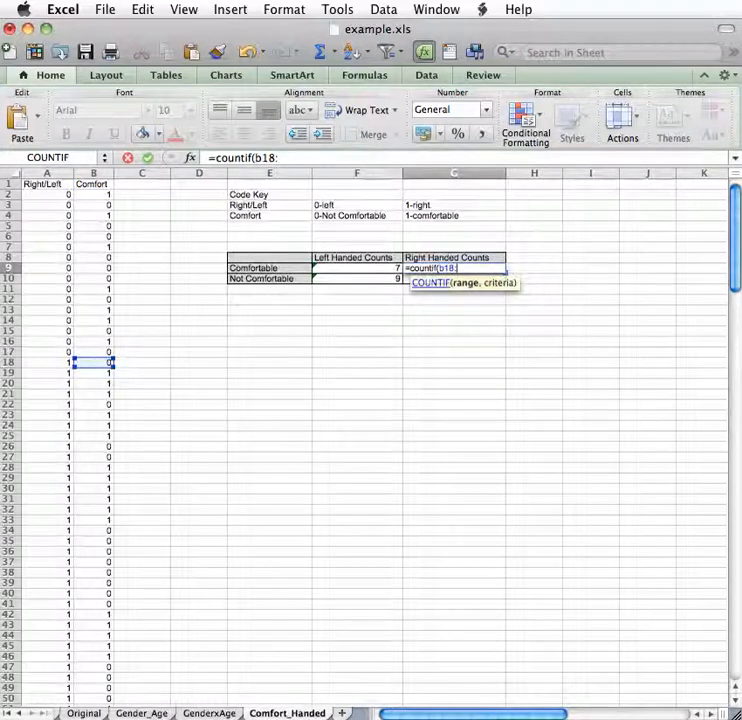
pyautogui.moveTo(735, 258); pyautogui.dragTo(718, 606)
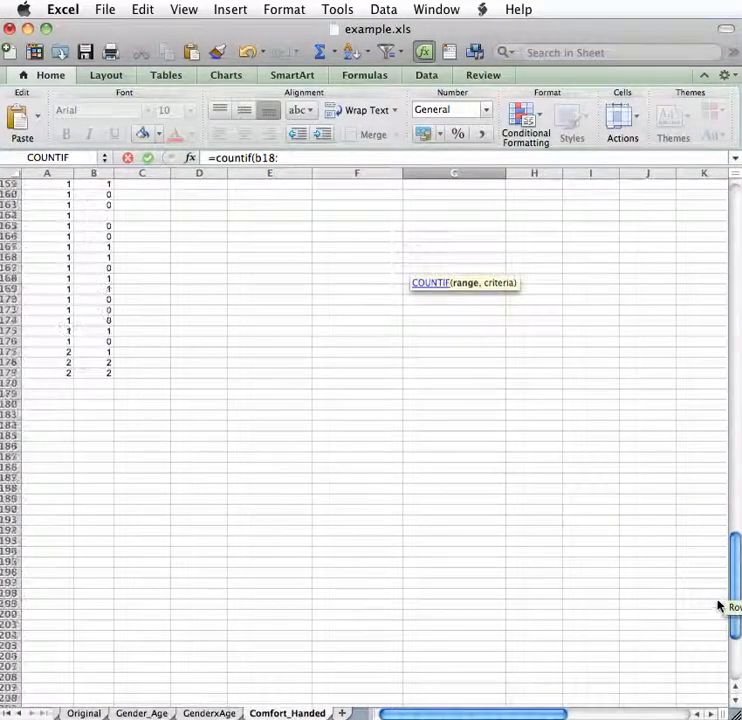
pyautogui.moveTo(718, 606); pyautogui.dragTo(736, 200)
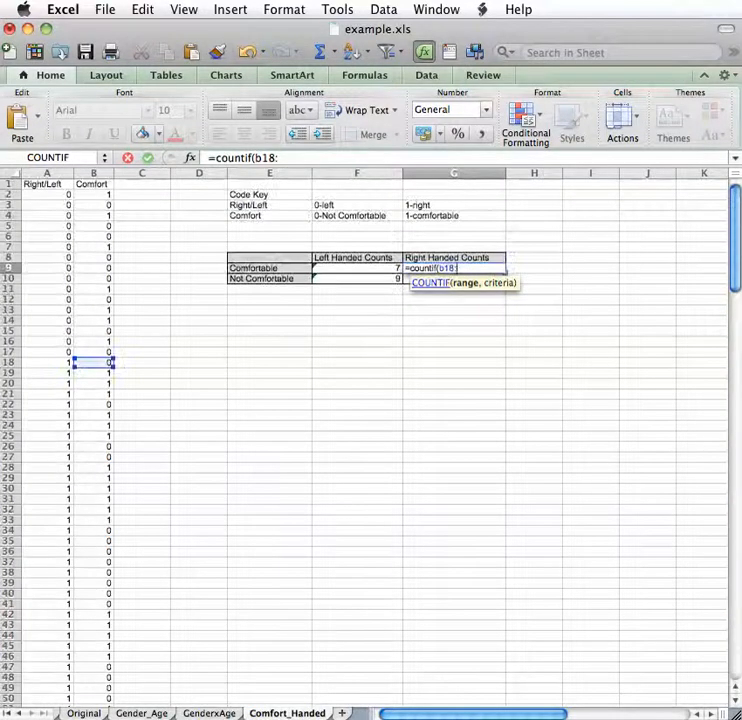
pyautogui.write('b17')
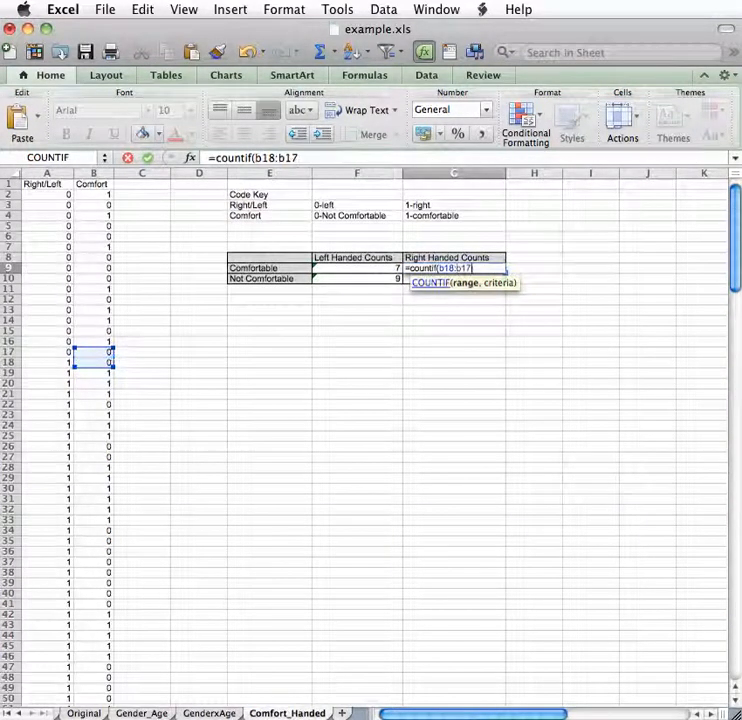
pyautogui.write('4,')
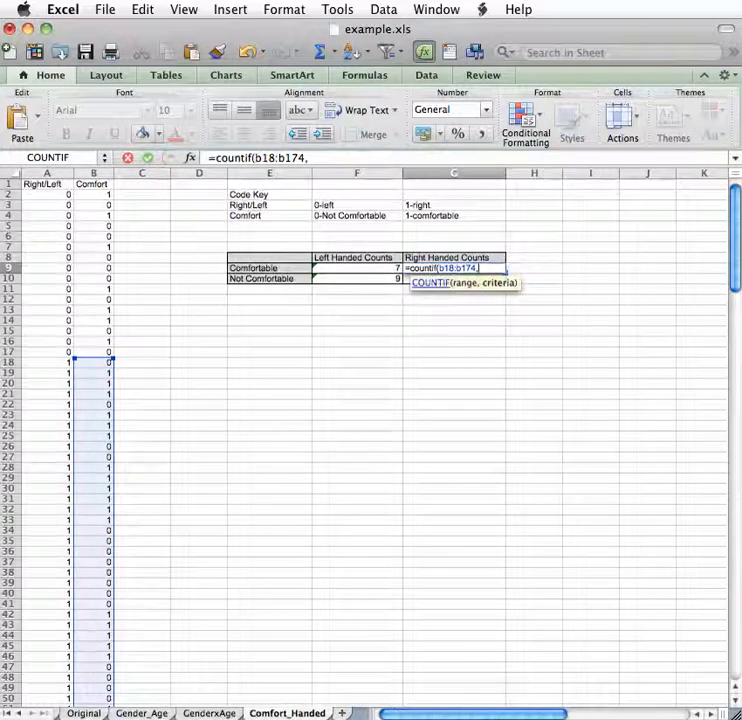
pyautogui.write('0')
pyautogui.press('Return')
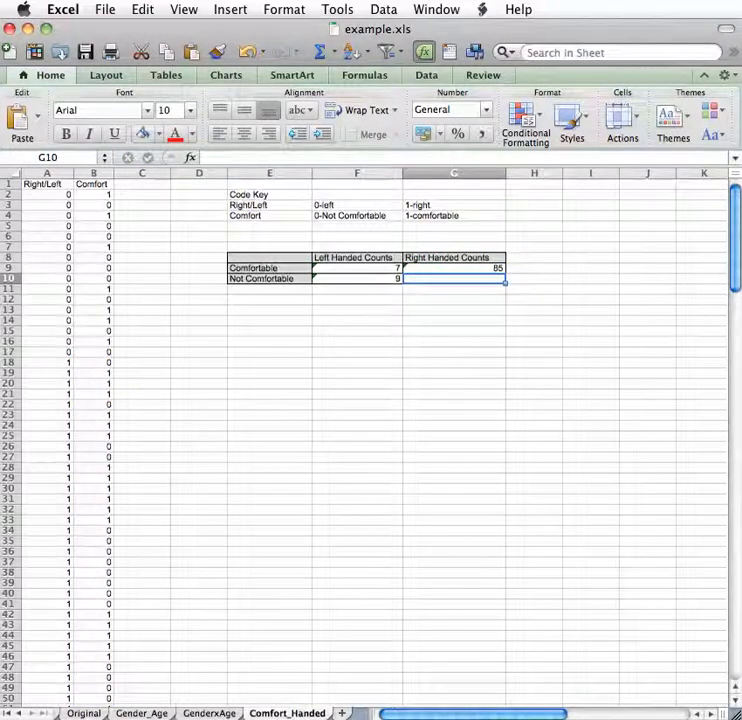
# In G10, enter the formula =COUNTIF(B2:B174,0) for the not comfortable right-handed count.
pyautogui.write('=countif(')
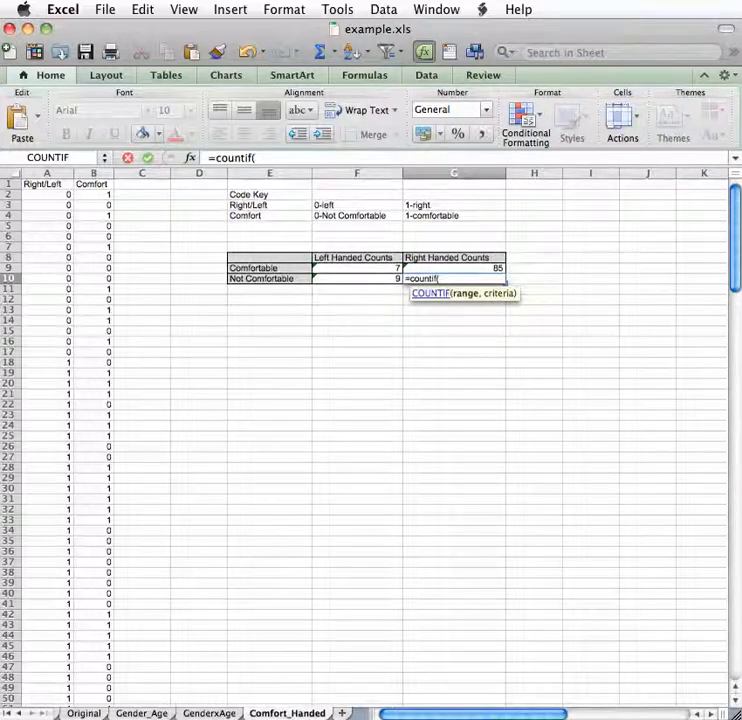
pyautogui.write('2:b174,0')
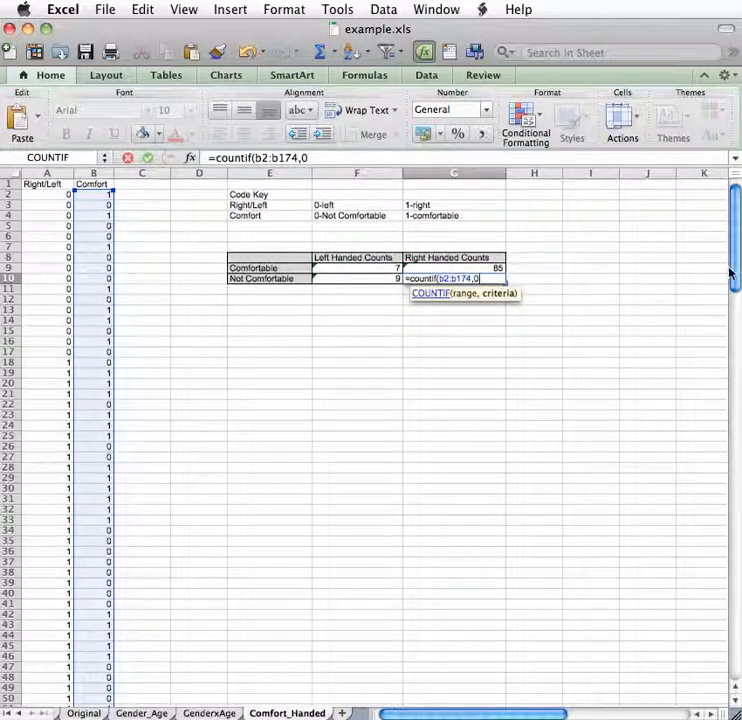
pyautogui.moveTo(734, 280); pyautogui.dragTo(629, 570)
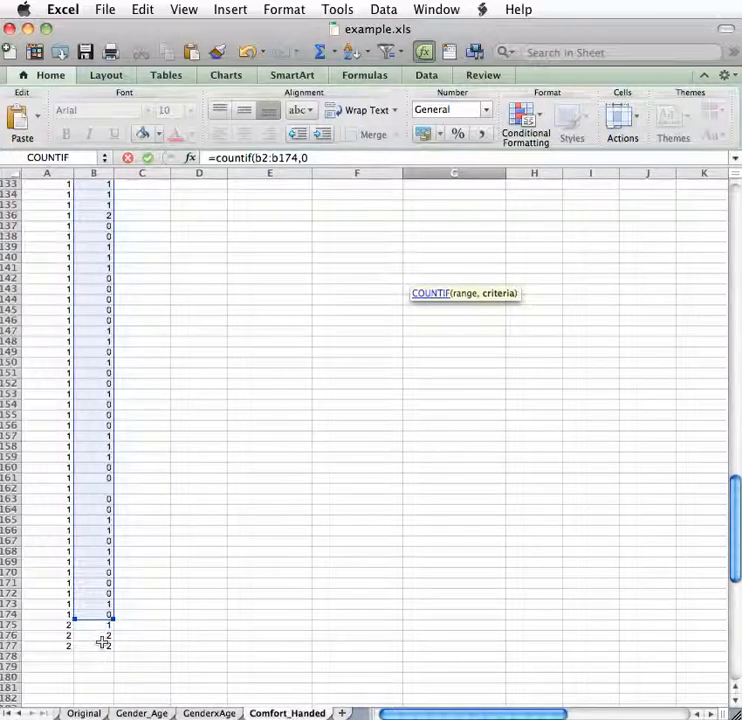
pyautogui.press('Return')
# Extend the range of the G10 formula to B175 so it reads =COUNTIF(B2:B175,0).
pyautogui.moveTo(734, 290); pyautogui.dragTo(731, 261)
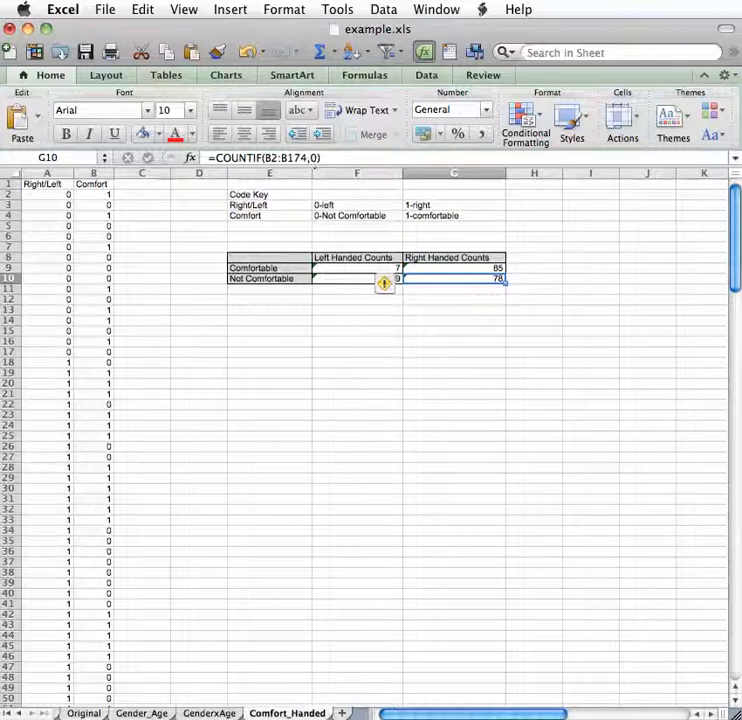
pyautogui.click(308, 158)
pyautogui.press('BackSpace')
pyautogui.write('5')
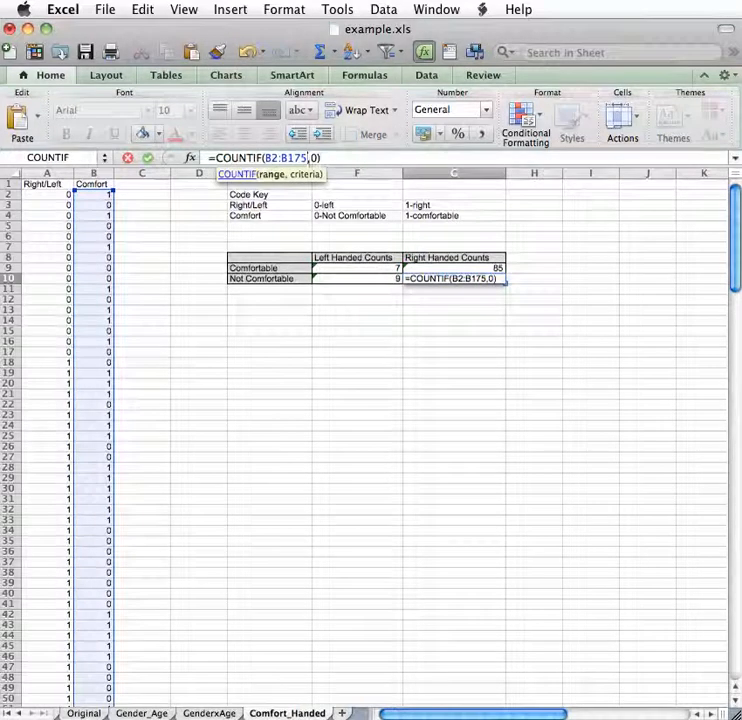
pyautogui.press('Return')
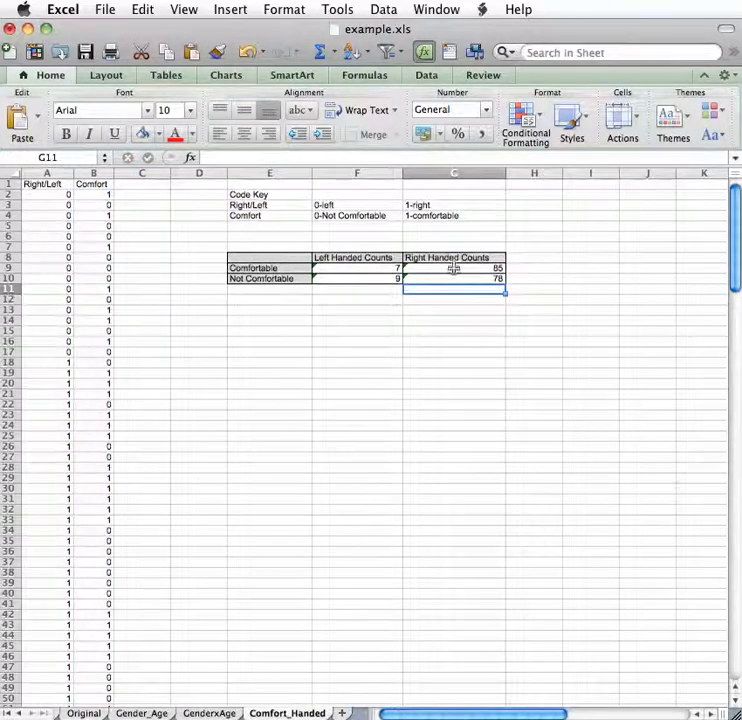
# Extend the range of the G9 formula to B175 so it reads =COUNTIF(B18:B175,1).
pyautogui.click(453, 268)
pyautogui.click(272, 158)
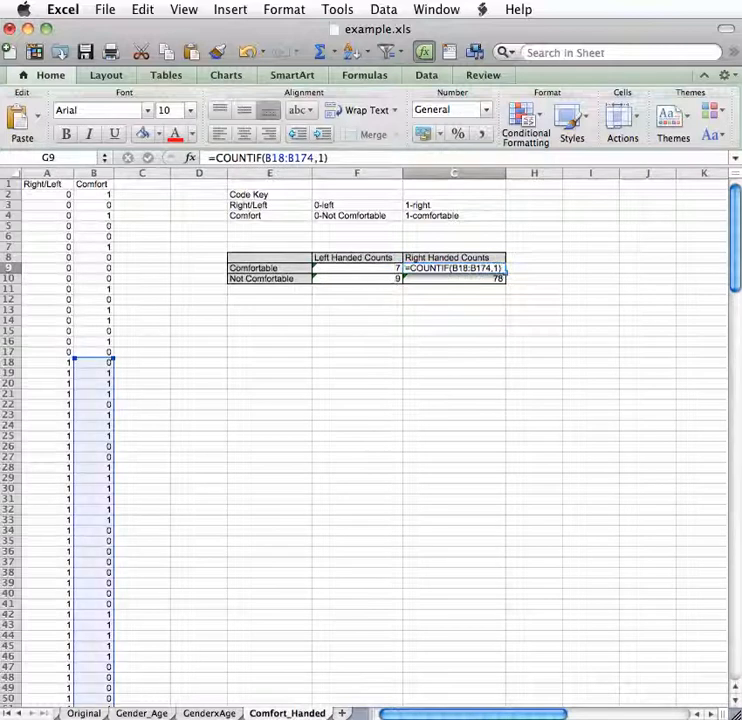
pyautogui.press('BackSpace')
pyautogui.write('5')
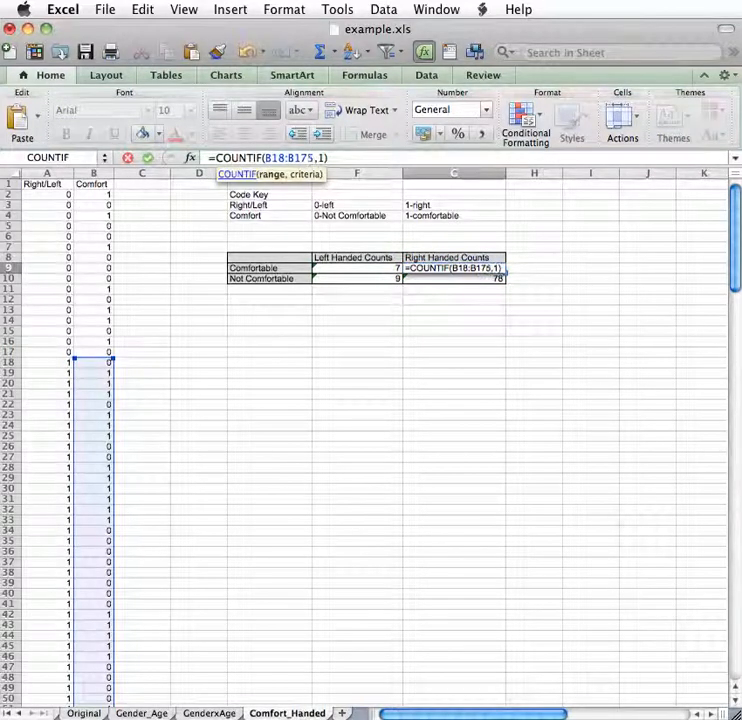
pyautogui.press('Return')
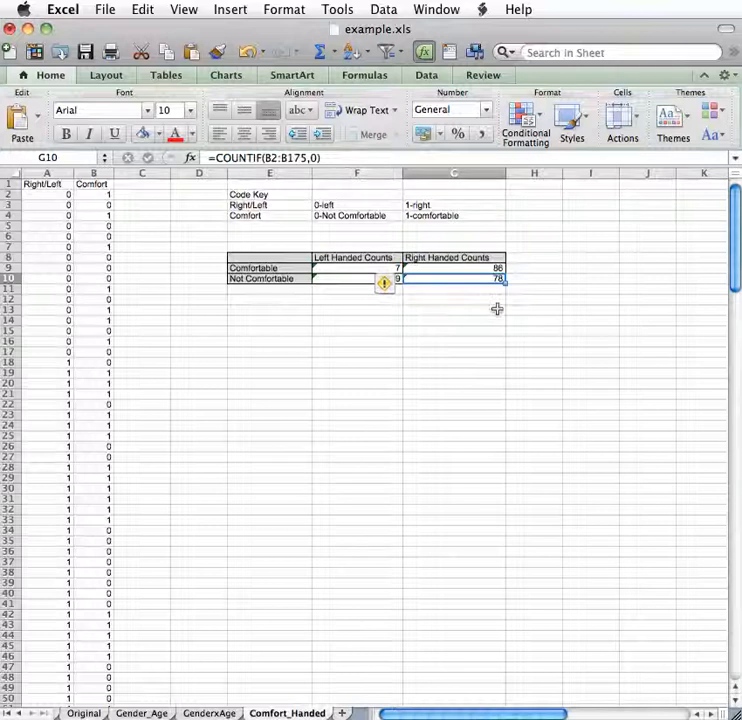
pyautogui.click(384, 322)
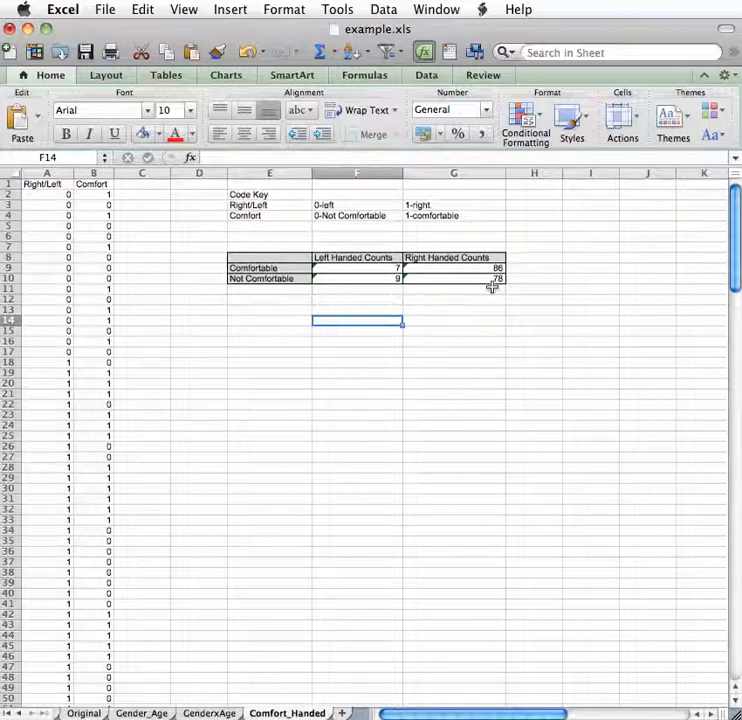
# Insert a 2-D clustered column chart from the table E8:G10 and place it below the table across columns B to F.
pyautogui.click(383, 270)
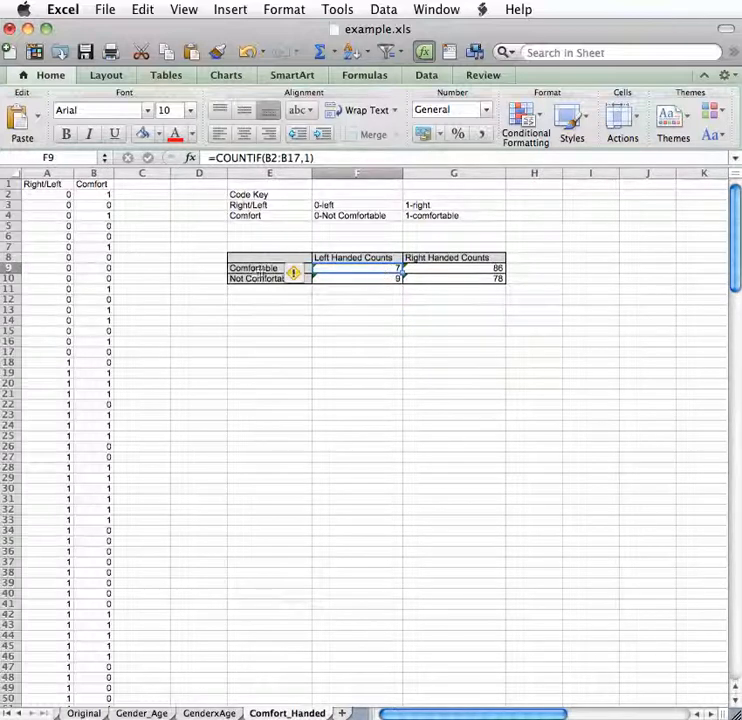
pyautogui.moveTo(265, 267); pyautogui.dragTo(499, 277)
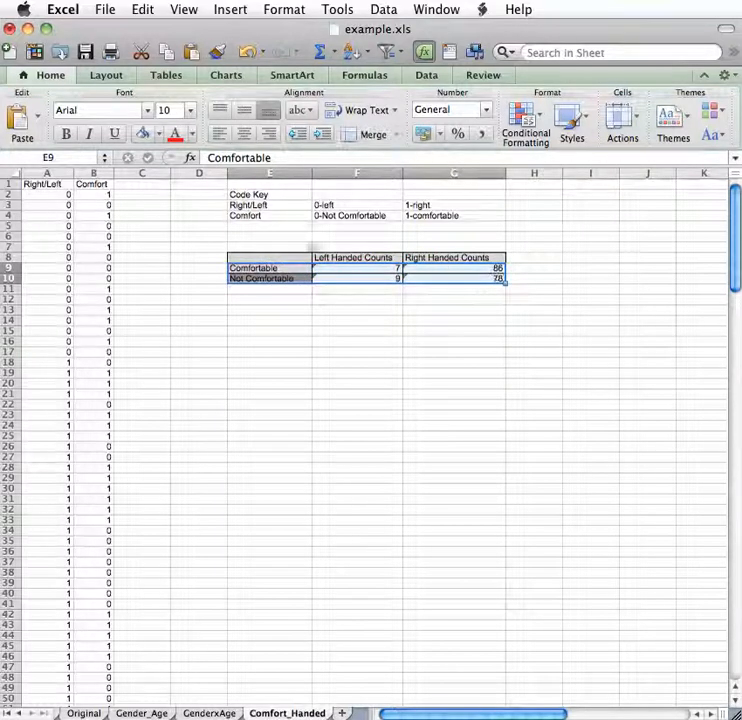
pyautogui.moveTo(272, 255); pyautogui.dragTo(498, 278)
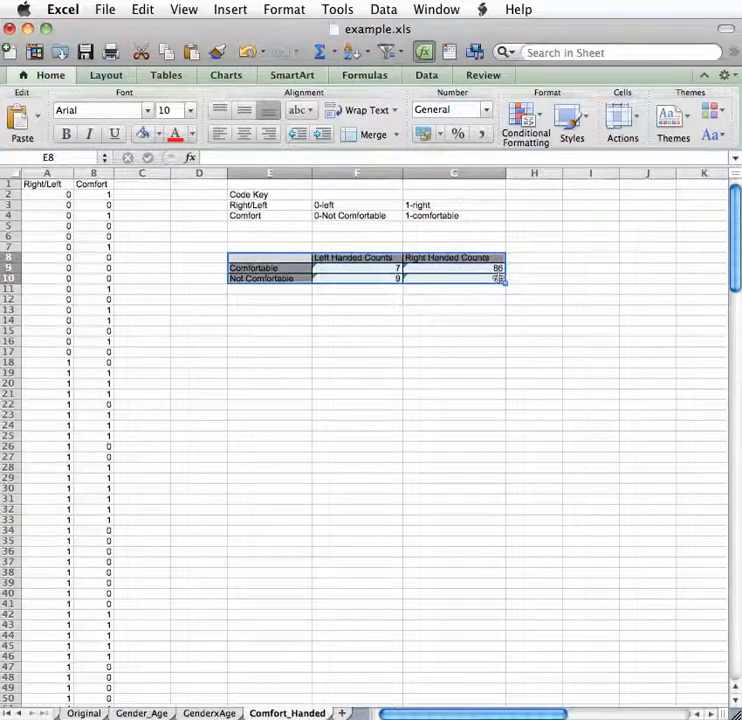
pyautogui.click(220, 78)
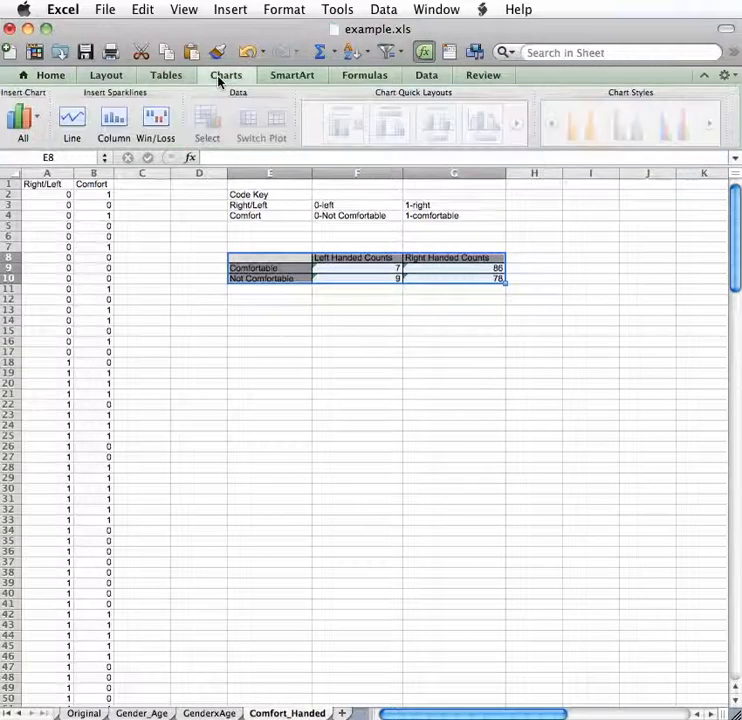
pyautogui.moveTo(129, 28)
pyautogui.mouseDown()
pyautogui.moveTo(170, 26)
pyautogui.moveTo(121, 26)
pyautogui.mouseUp()
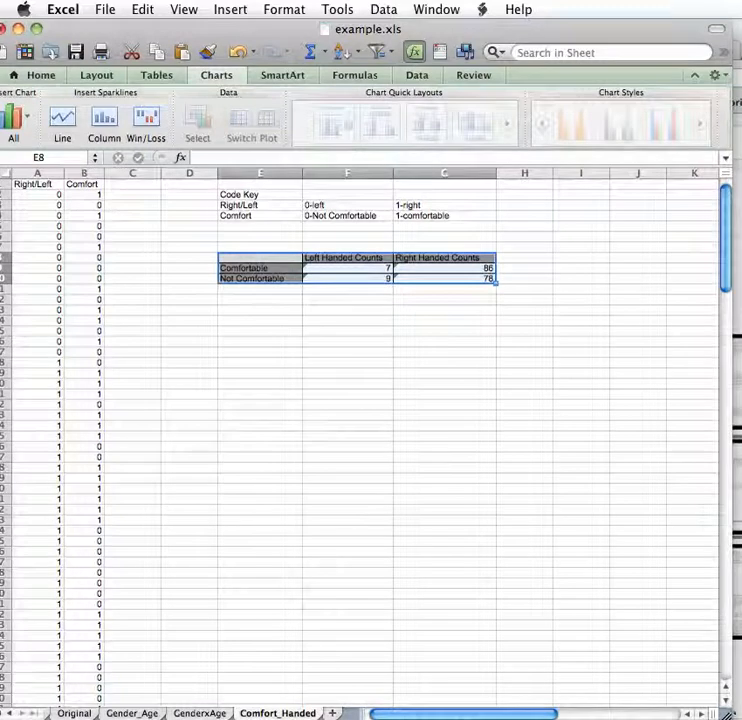
pyautogui.moveTo(729, 714); pyautogui.dragTo(741, 700)
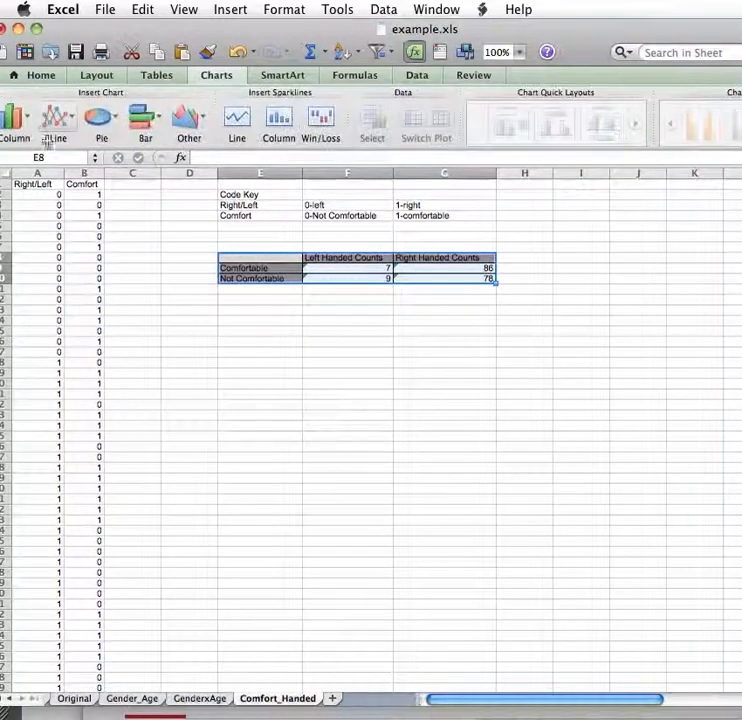
pyautogui.click(14, 117)
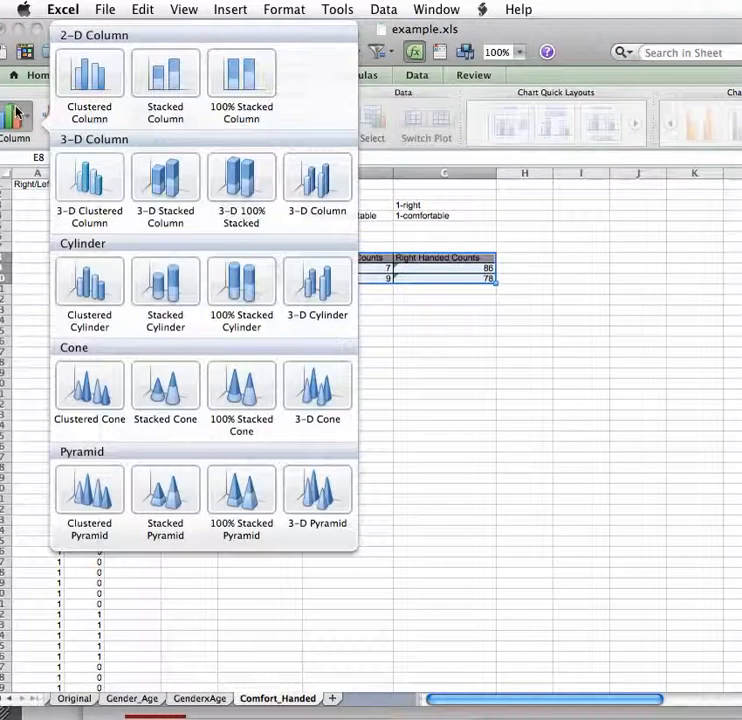
pyautogui.click(88, 96)
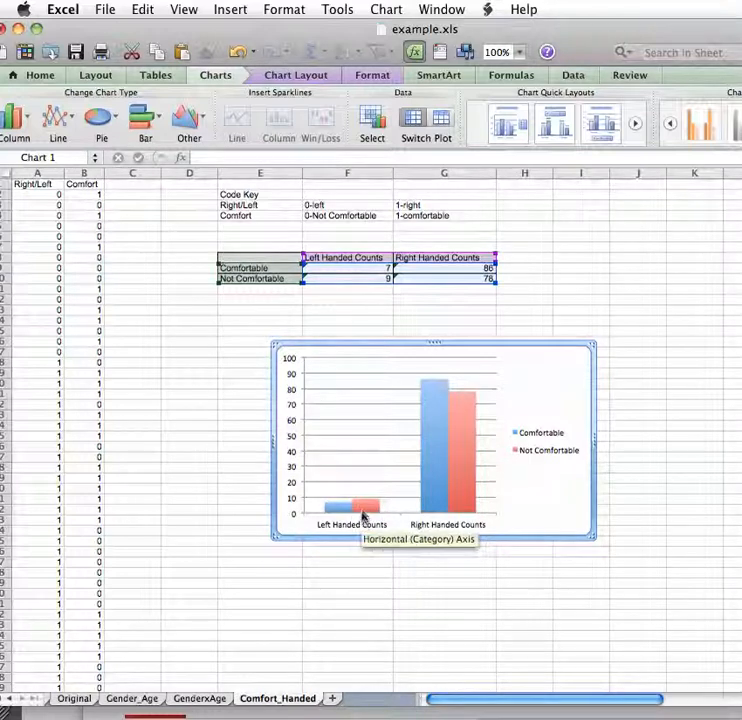
pyautogui.moveTo(376, 513)
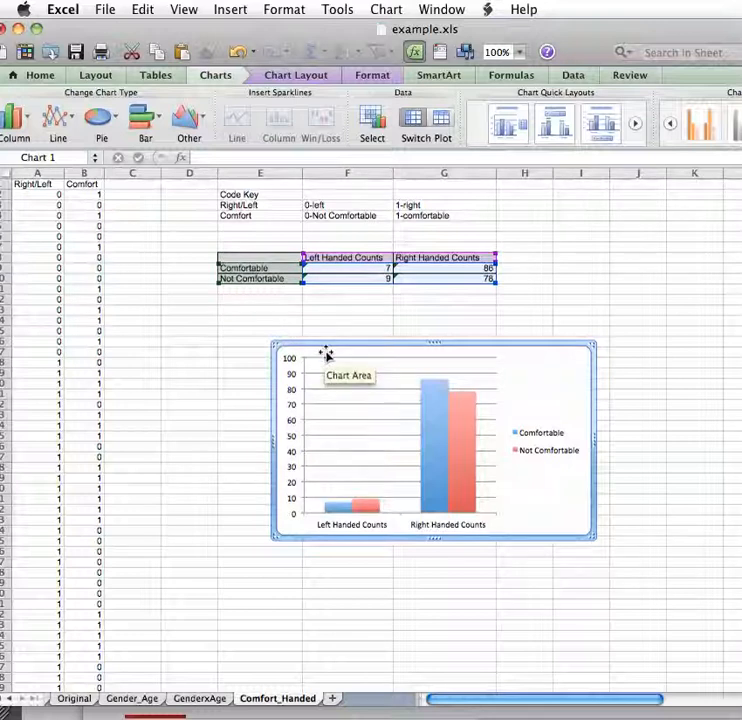
pyautogui.moveTo(326, 354); pyautogui.dragTo(123, 356)
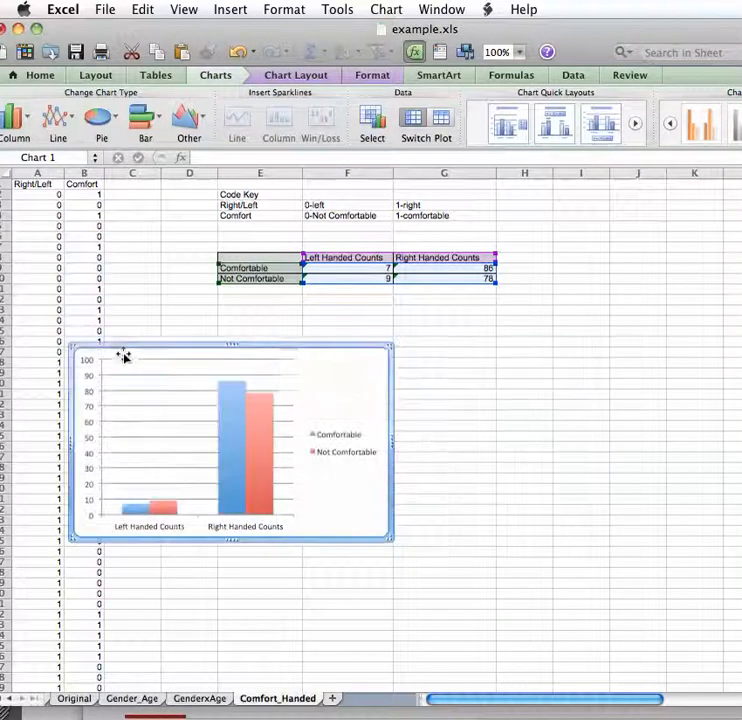
# Label a transposed table with Lt and Rt in I9:I10 and C and NC in J8:K8.
pyautogui.click(574, 270)
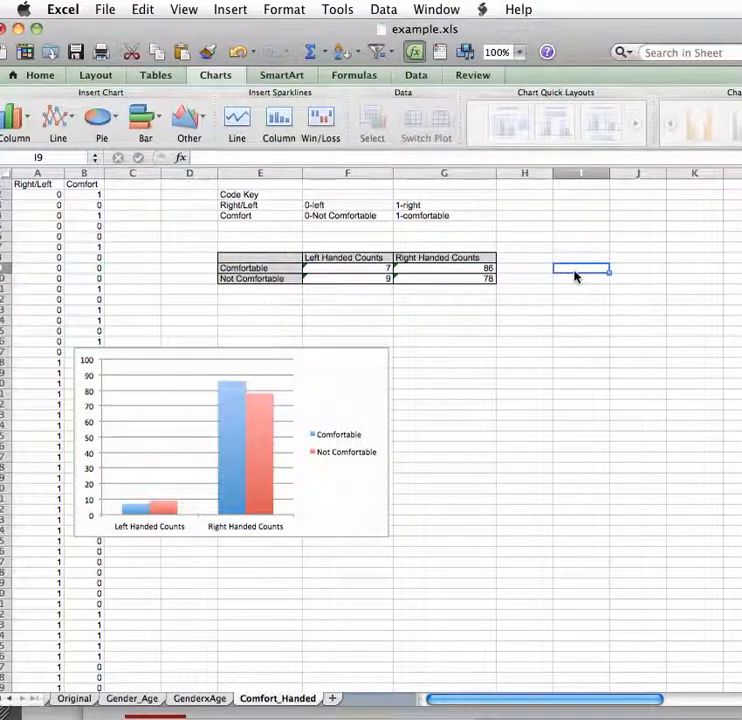
pyautogui.write('Lt')
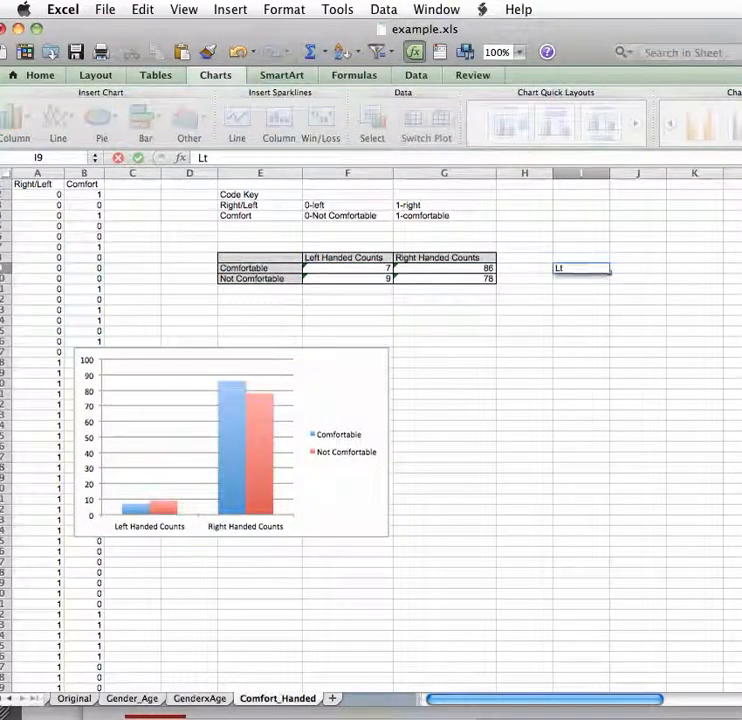
pyautogui.press('Return')
pyautogui.write('Rt')
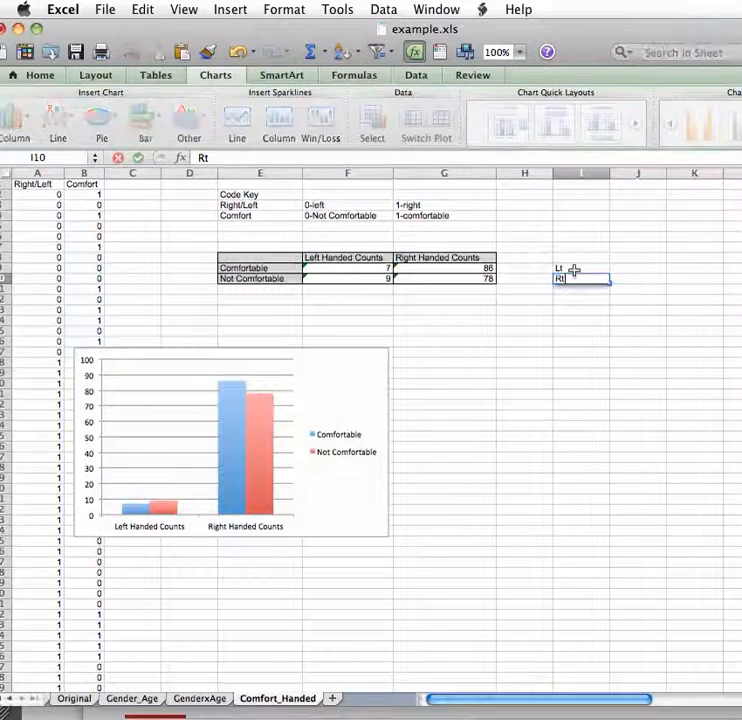
pyautogui.press('Return')
pyautogui.click(631, 257)
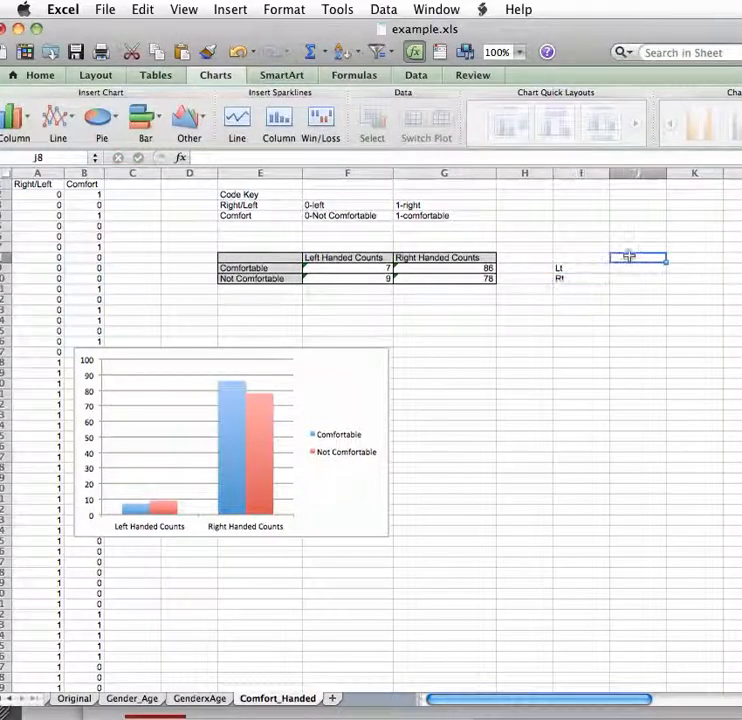
pyautogui.write('C')
pyautogui.click(694, 258)
pyautogui.write('NC')
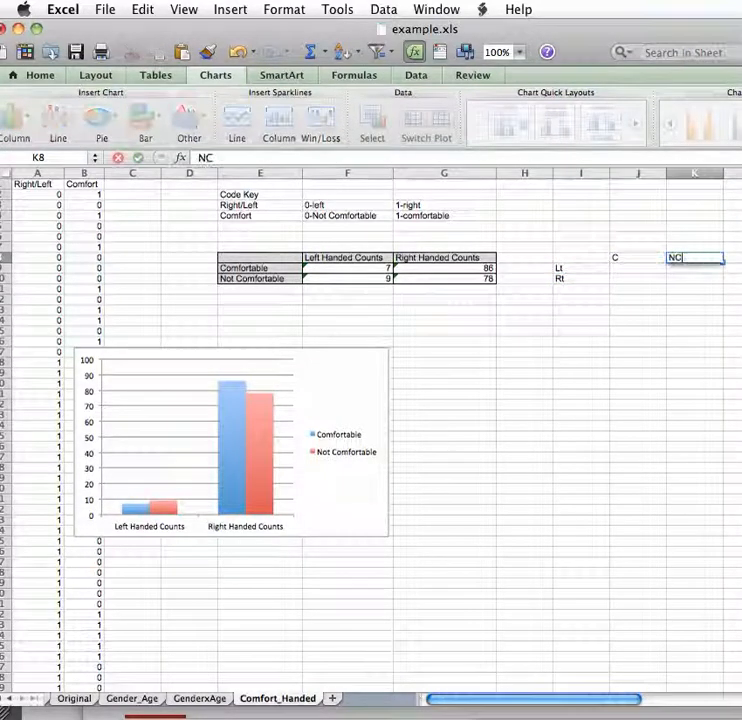
# Fill the transposed table with 7 and 9 in the Lt row and 86 and 78 in the Rt row.
pyautogui.click(621, 269)
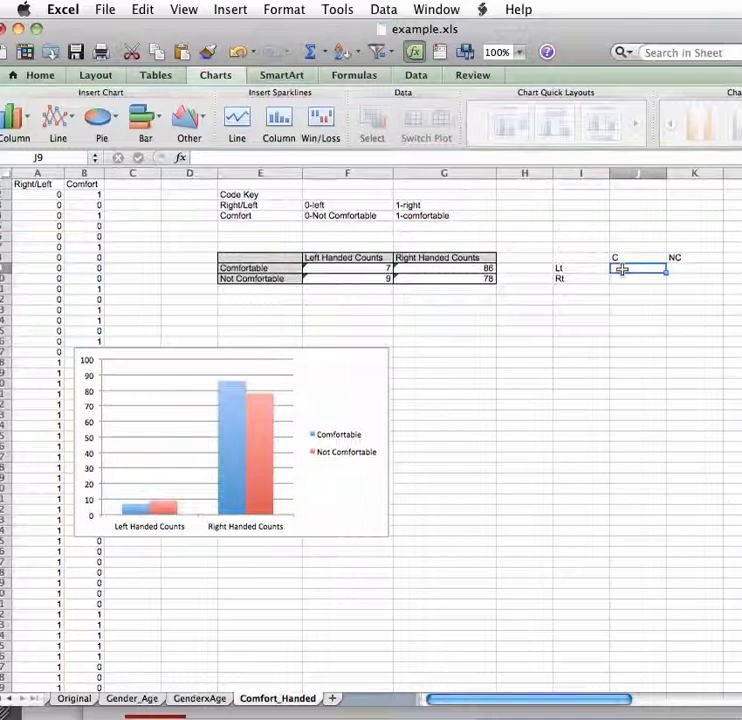
pyautogui.write('7')
pyautogui.press('Tab')
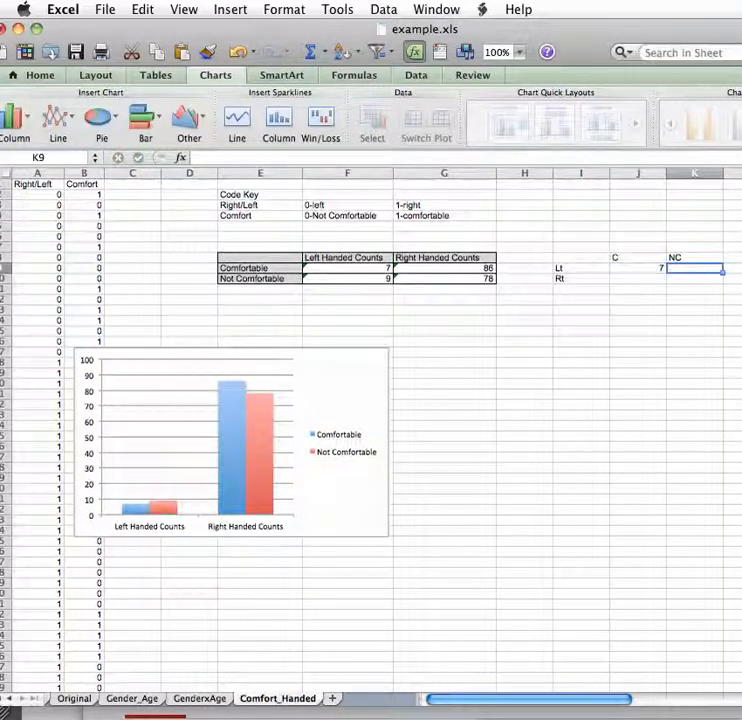
pyautogui.write('9')
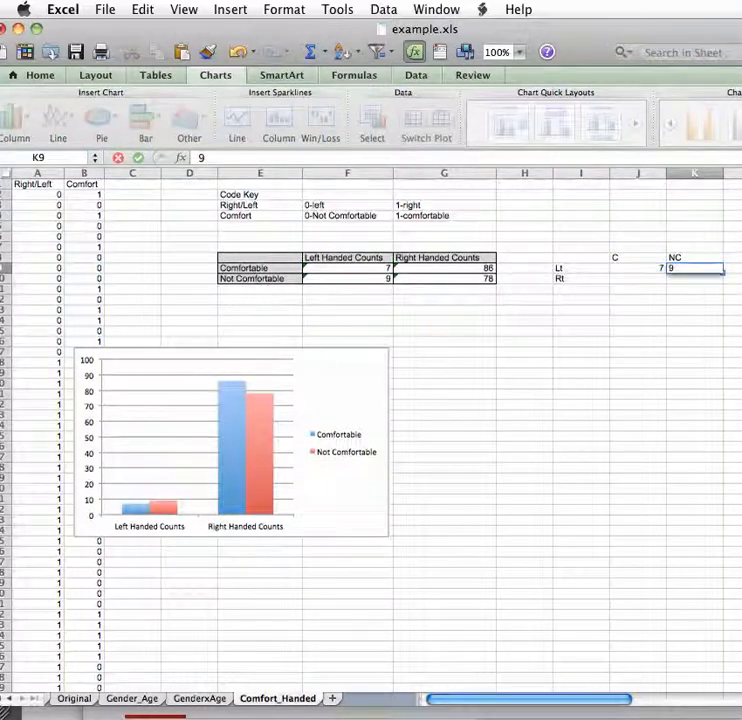
pyautogui.click(622, 279)
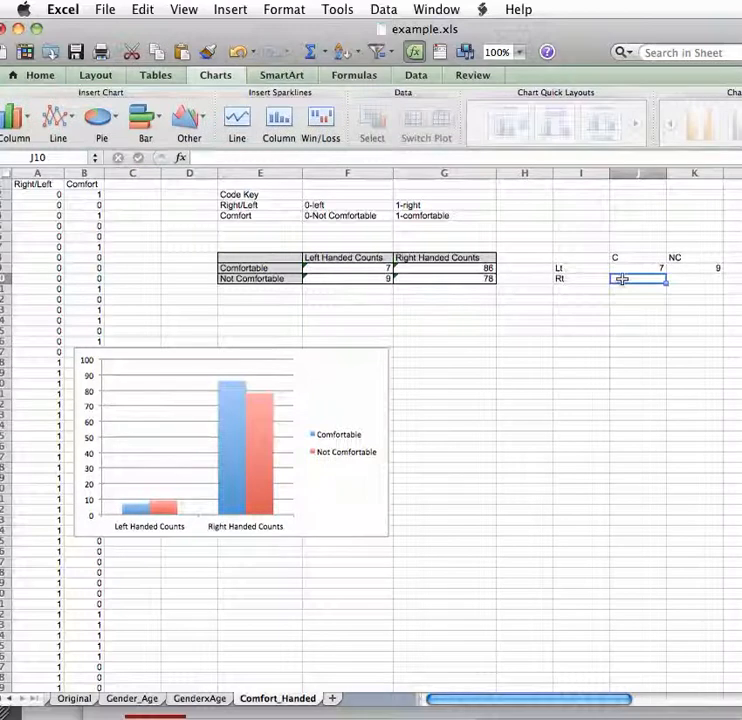
pyautogui.write('86')
pyautogui.press('Tab')
pyautogui.write('78')
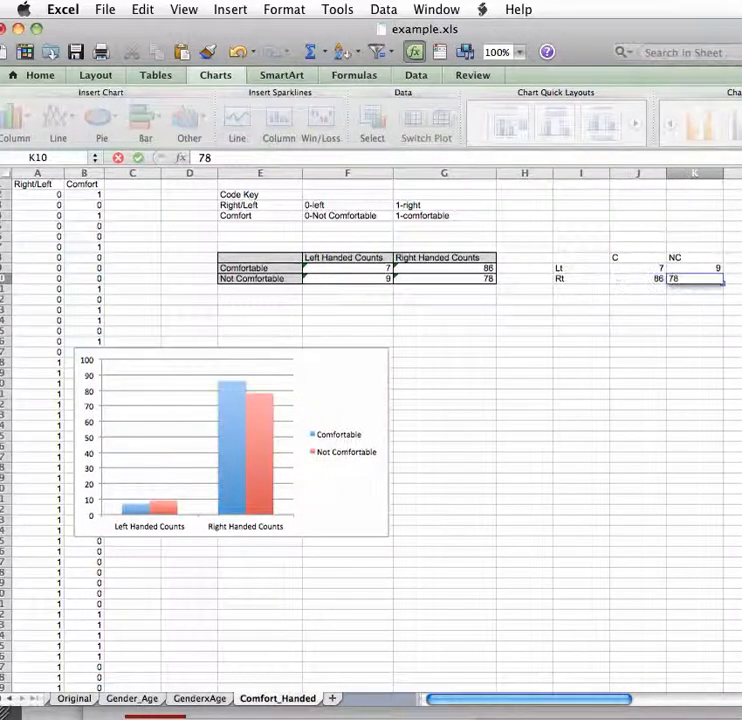
pyautogui.press('Return')
# Insert a 2-D clustered column chart from I8:K10 and place it beside the first chart without overlap.
pyautogui.moveTo(581, 252); pyautogui.dragTo(700, 280)
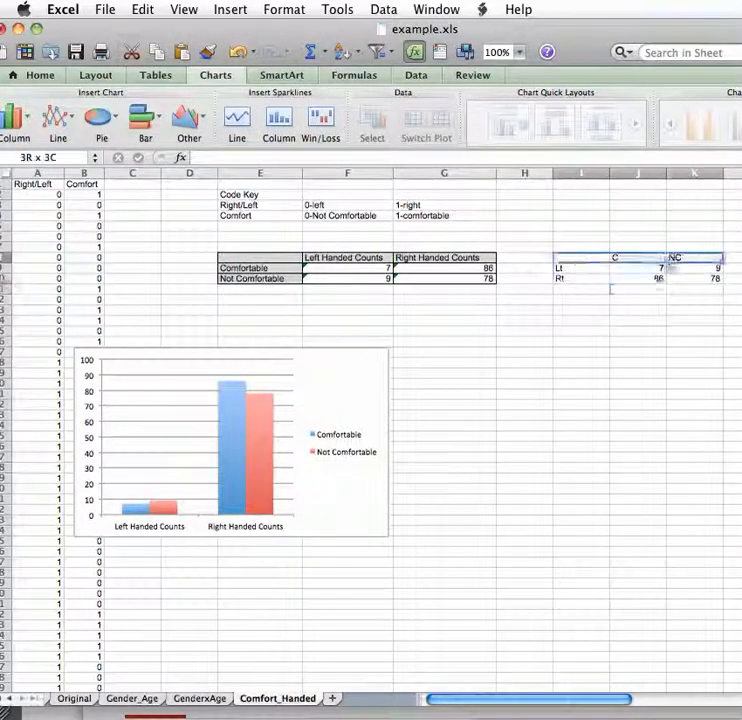
pyautogui.click(14, 120)
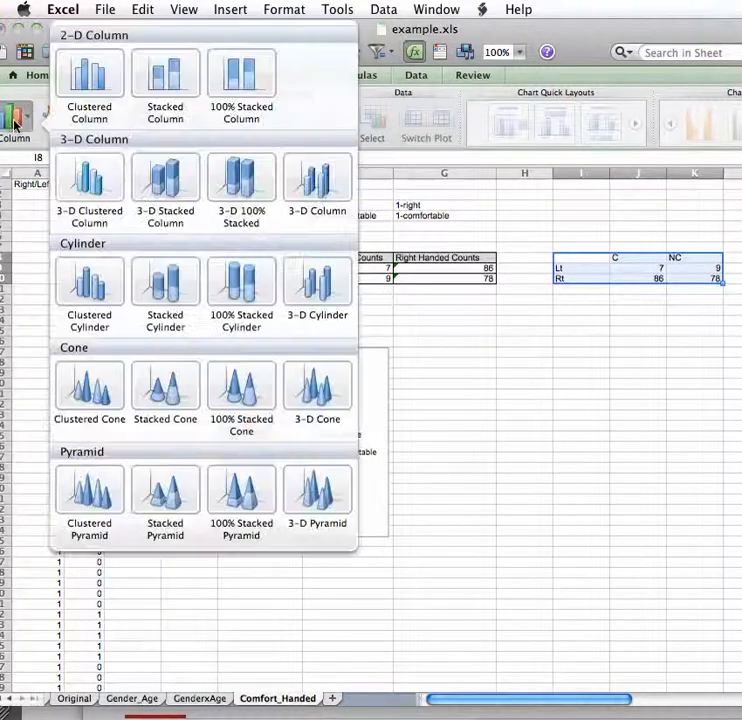
pyautogui.click(101, 74)
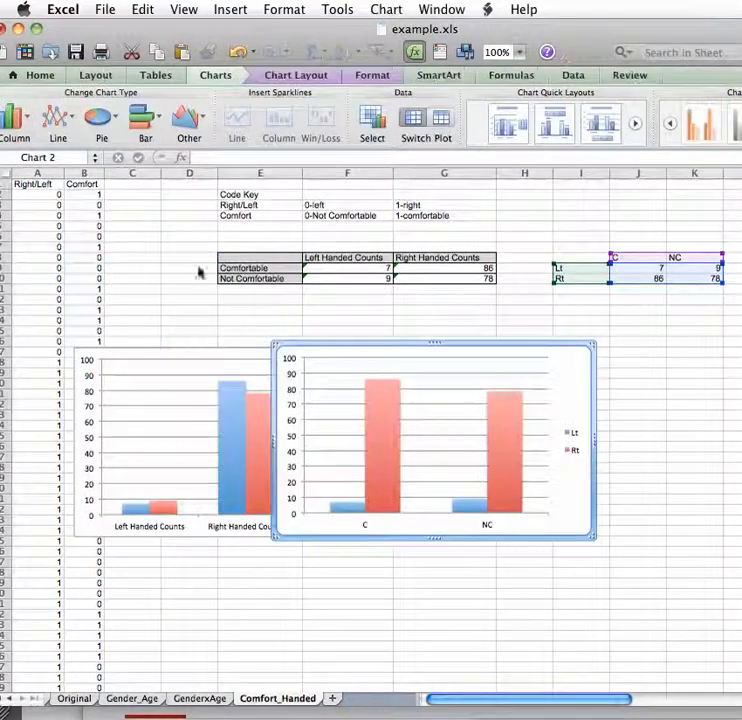
pyautogui.moveTo(364, 348); pyautogui.dragTo(488, 348)
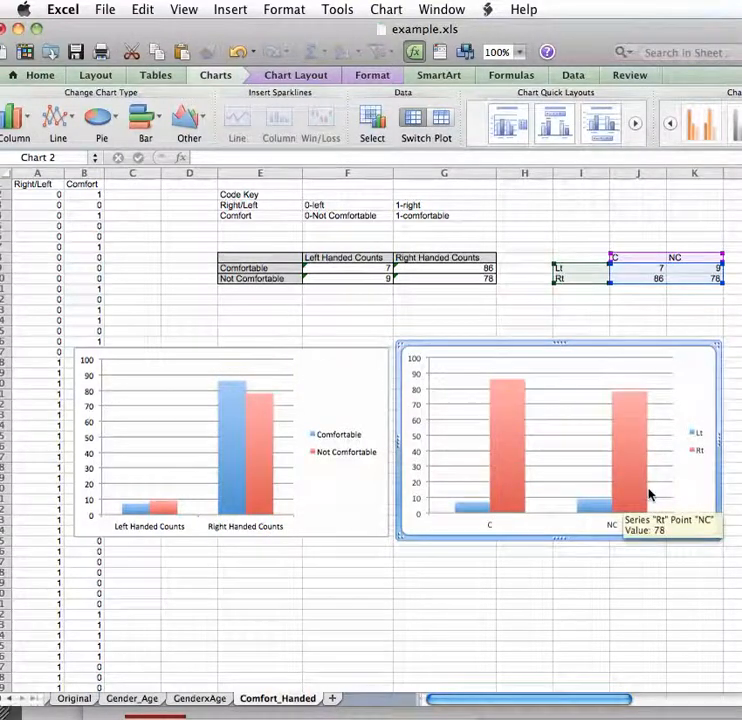